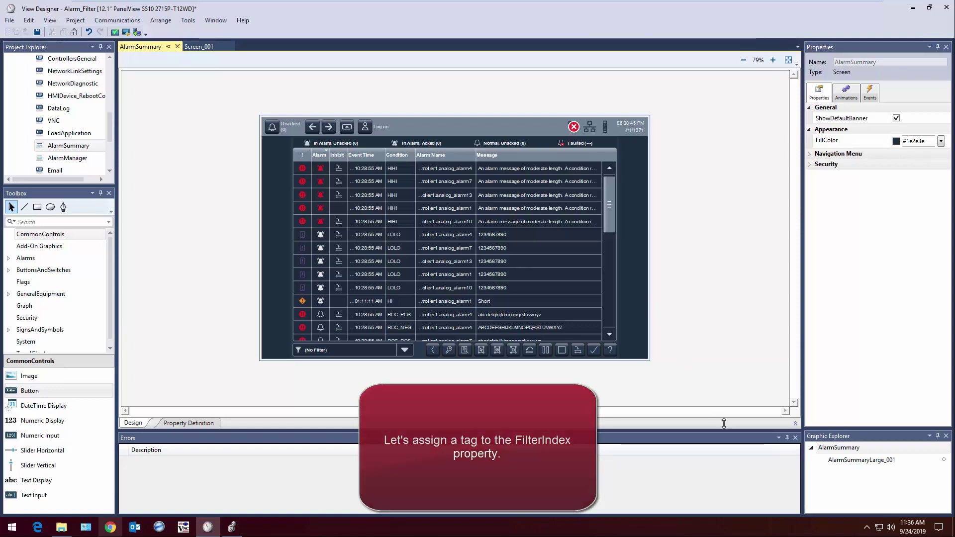
# Bind the FilterIndex property of the AlarmSummaryLarge_001 object to the PLC controller tag Alarm_Filter
pyautogui.click(843, 461)
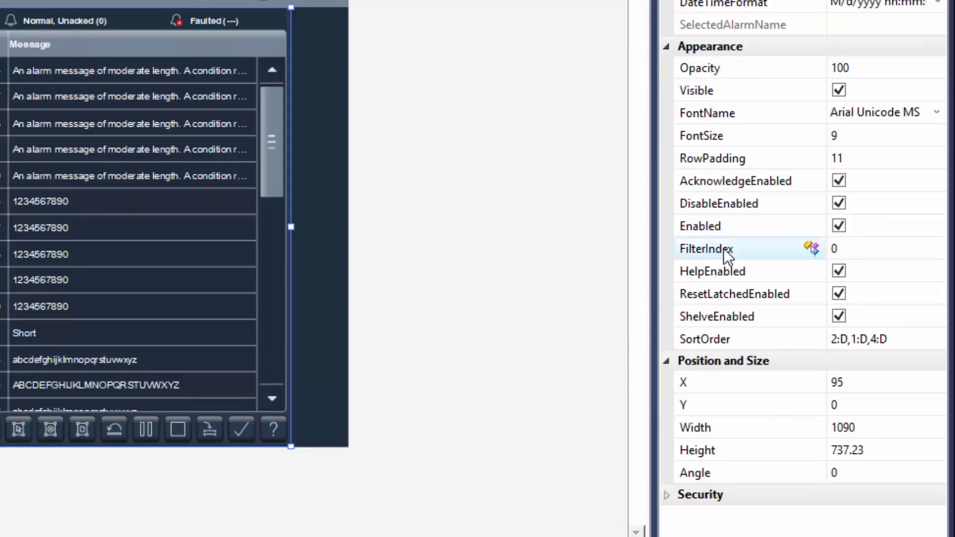
pyautogui.click(811, 248)
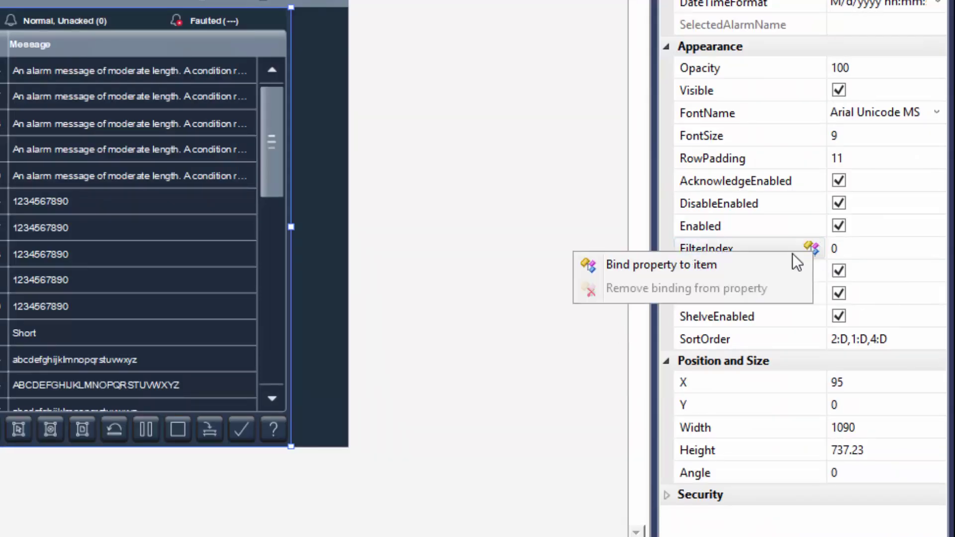
pyautogui.click(700, 265)
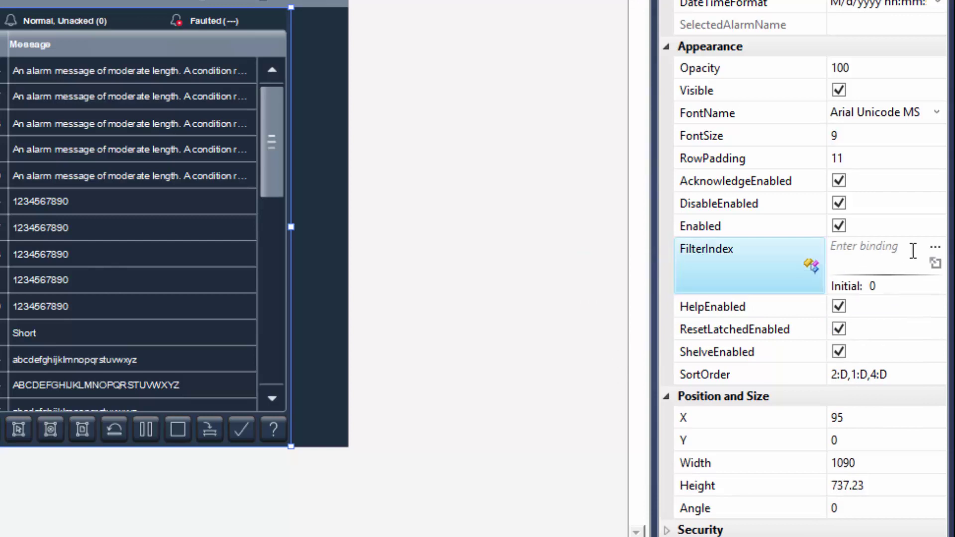
pyautogui.click(935, 248)
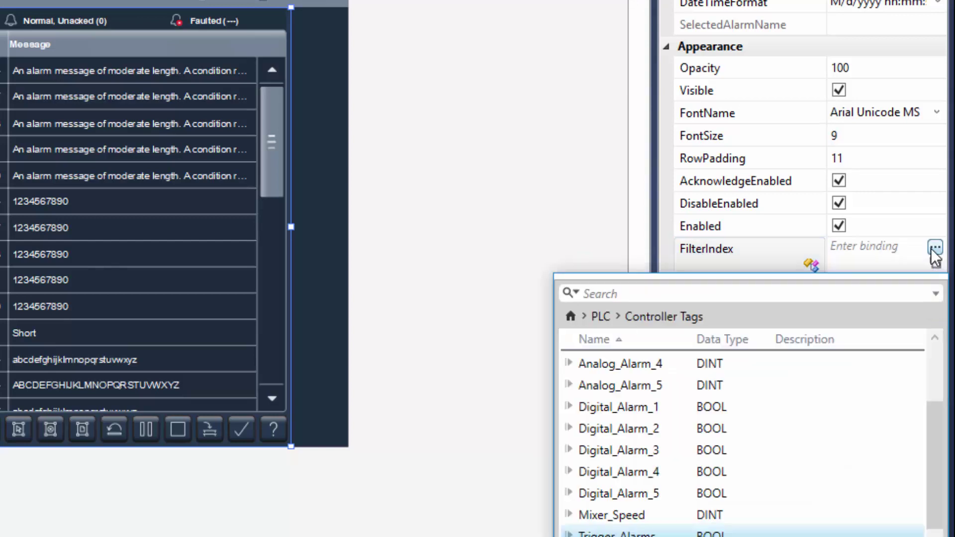
pyautogui.scroll(1, 933, 452)
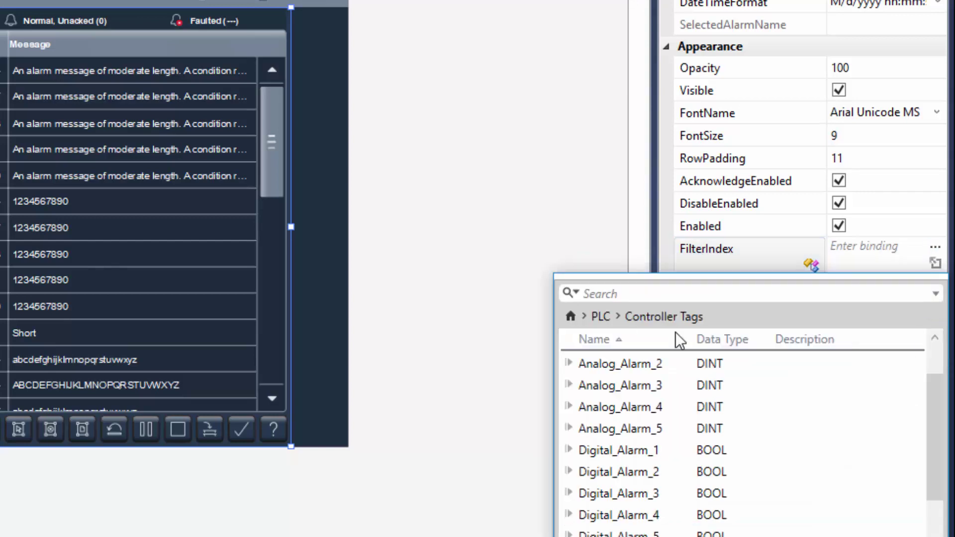
pyautogui.click(567, 316)
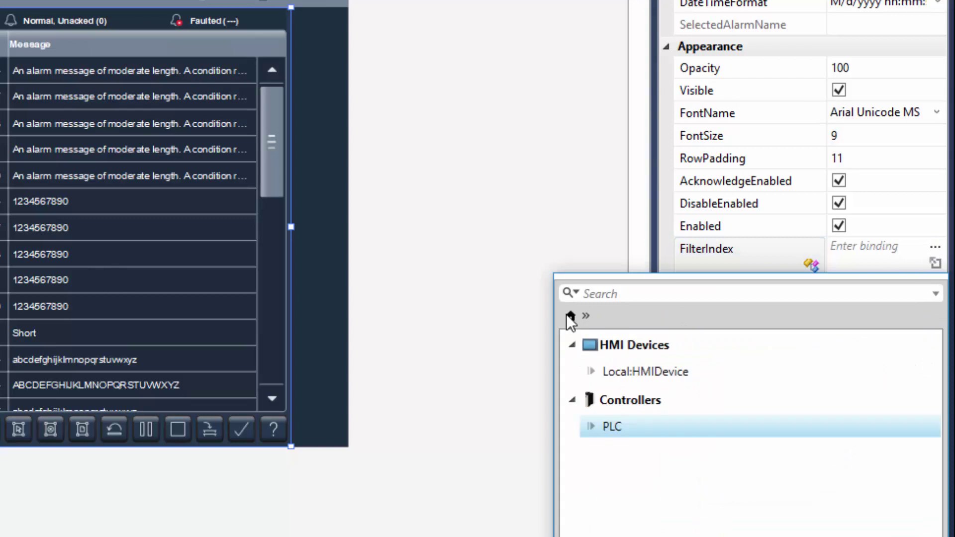
pyautogui.doubleClick(591, 427)
pyautogui.click(567, 344)
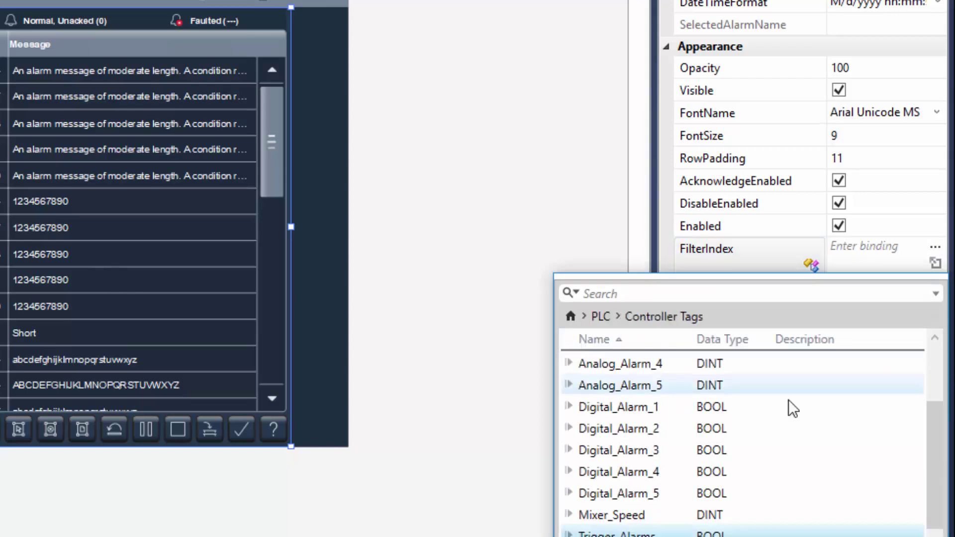
pyautogui.scroll(1, 935, 425)
pyautogui.scroll(3, 935, 425)
pyautogui.doubleClick(597, 364)
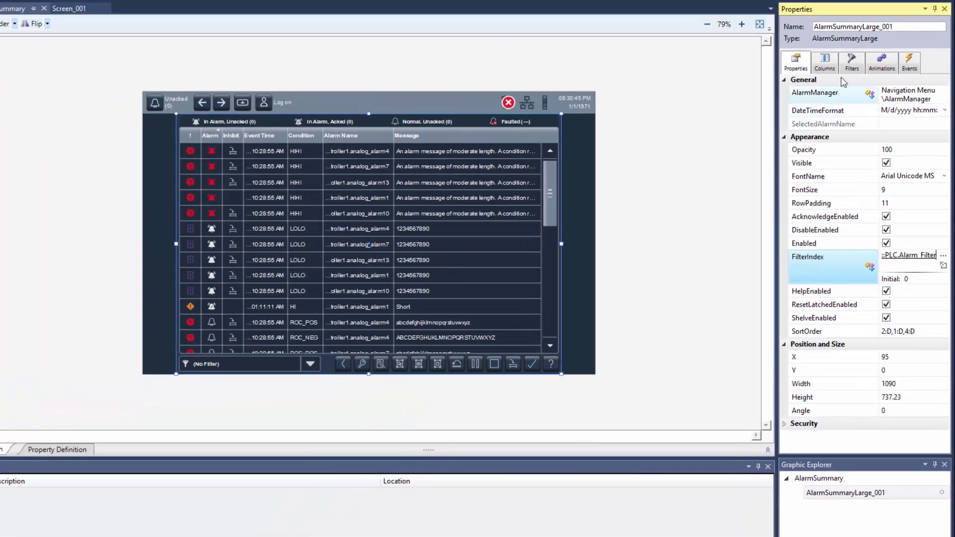
# Add three Alarm Group filters to the alarm summary object for the groups Mixer, Analog and Digital
pyautogui.click(851, 66)
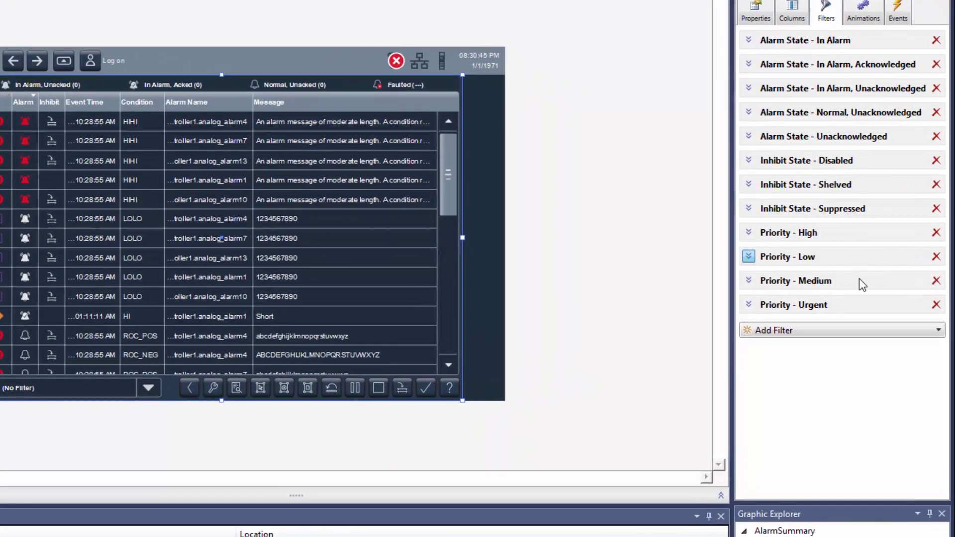
pyautogui.click(939, 331)
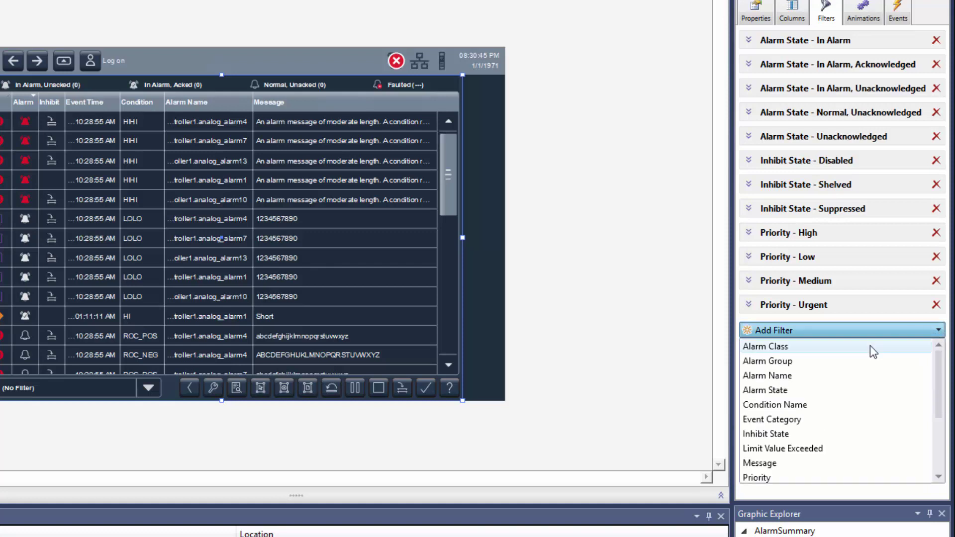
pyautogui.click(764, 361)
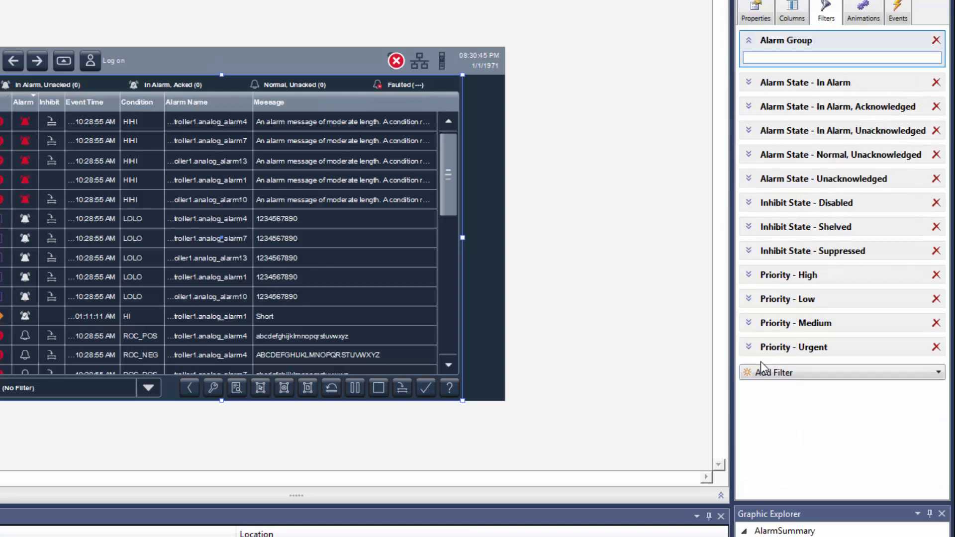
pyautogui.write('Mixer')
pyautogui.click(930, 372)
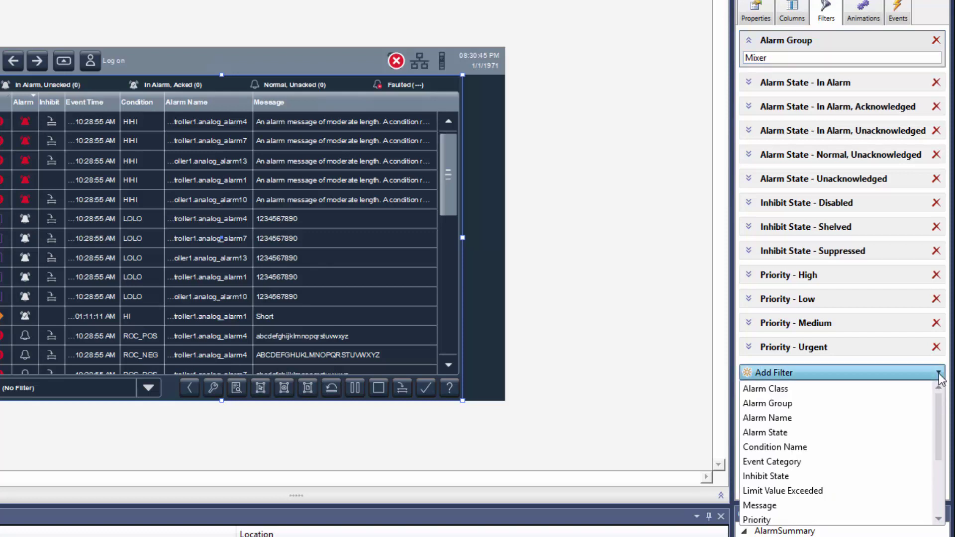
pyautogui.click(779, 403)
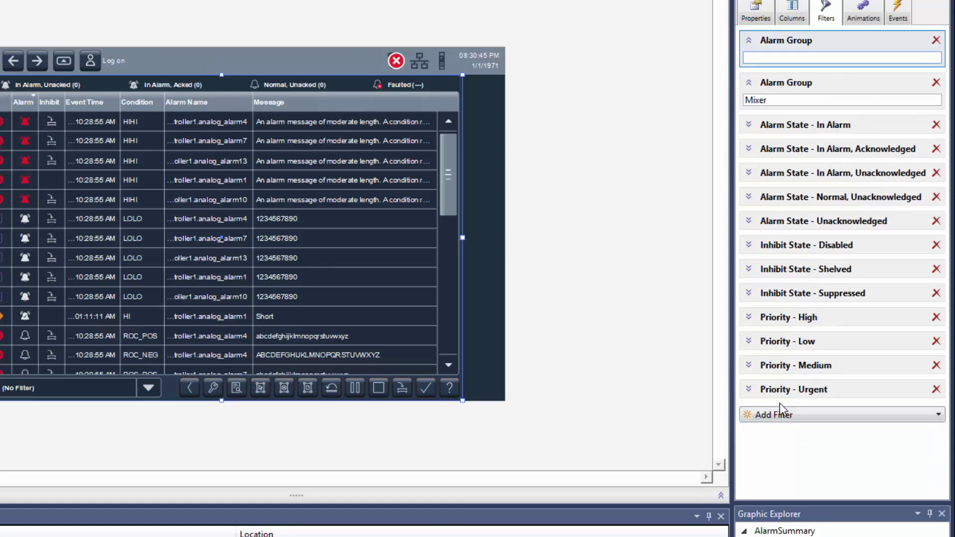
pyautogui.write('Analog')
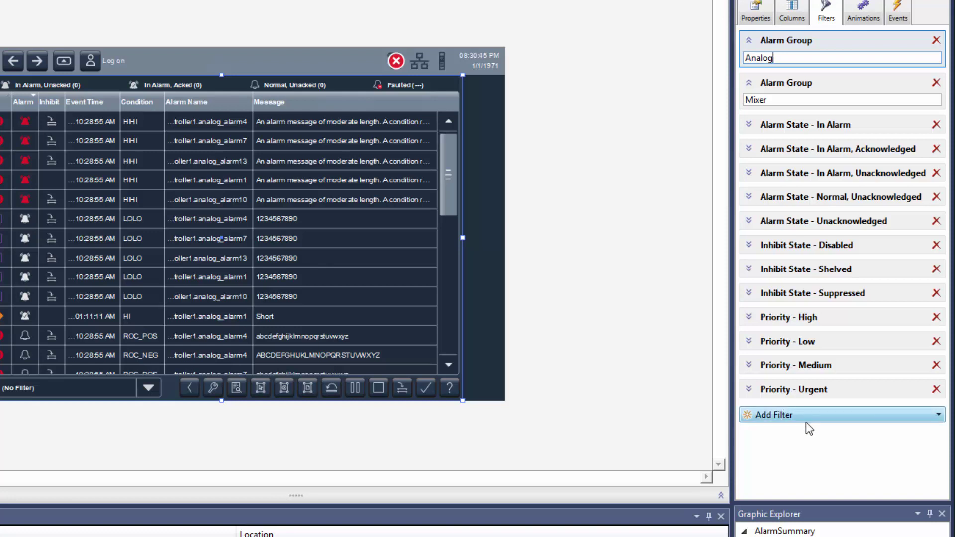
pyautogui.click(941, 416)
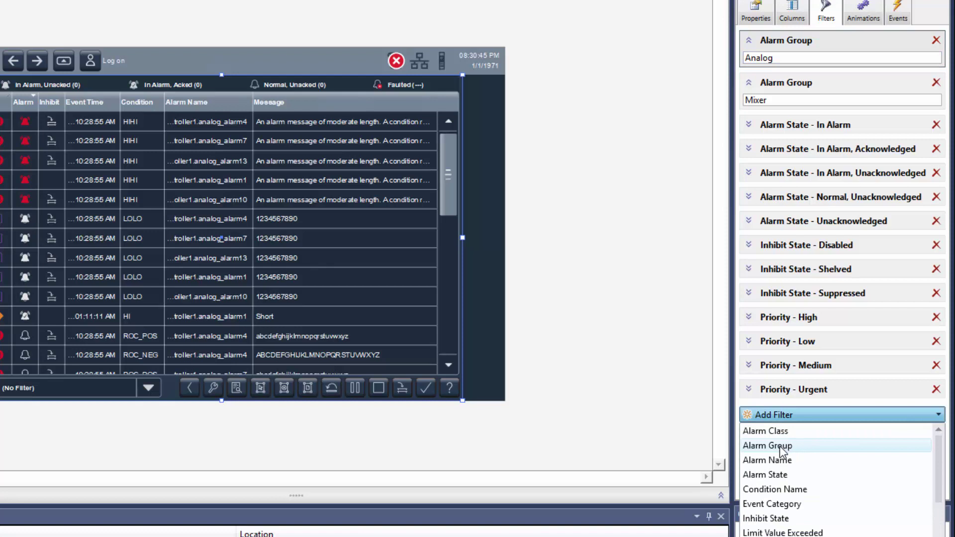
pyautogui.click(780, 446)
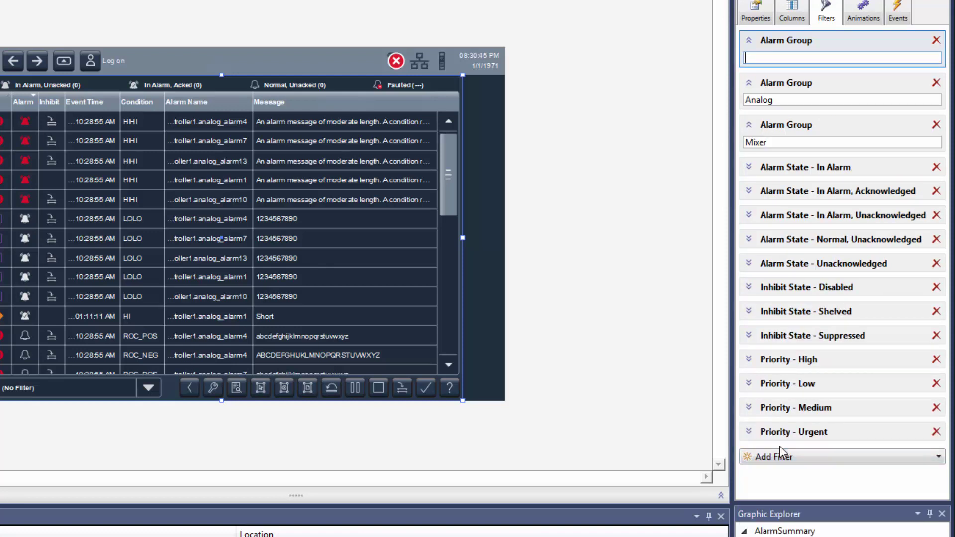
pyautogui.write('Digital')
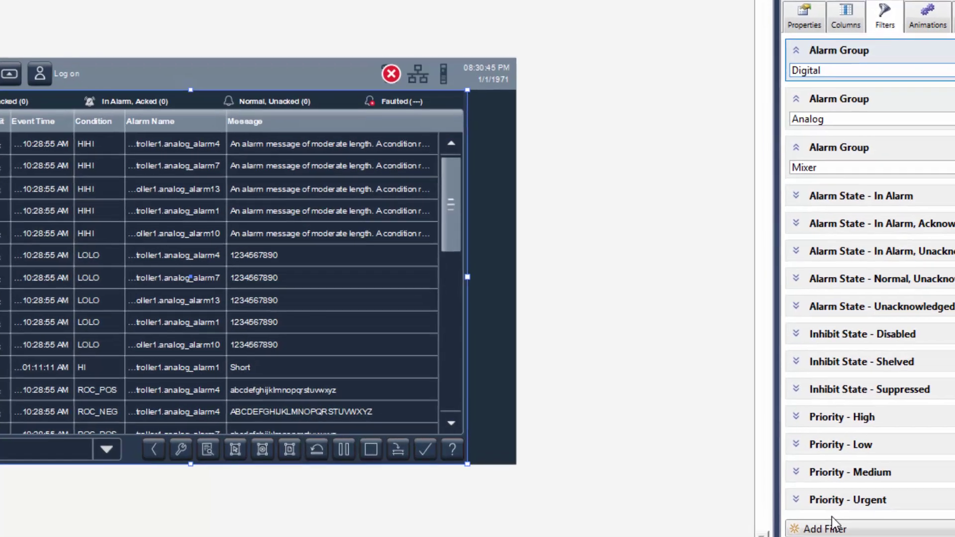
pyautogui.click(841, 15)
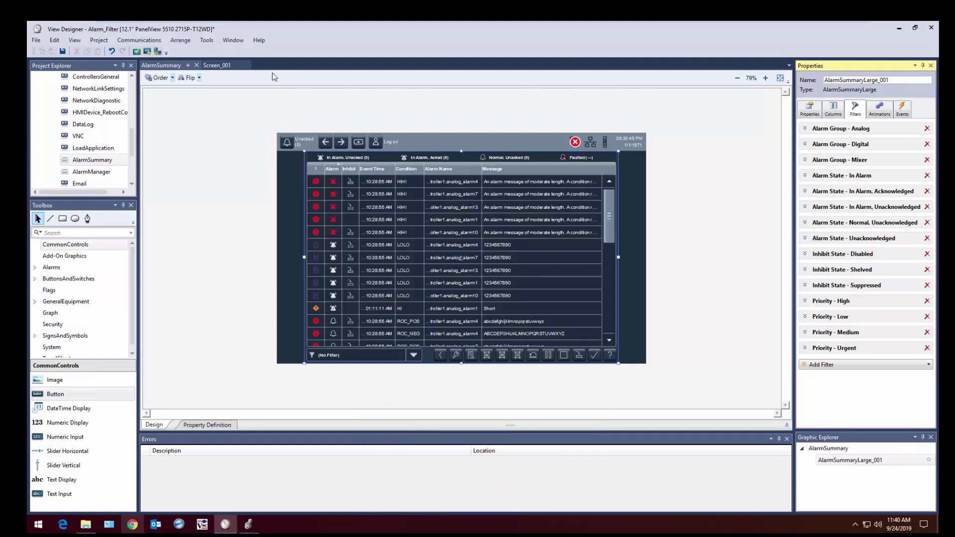
# Run the project in the View 5000 Emulator and generate the alarms from the Screen_001 home screen
pyautogui.click(217, 65)
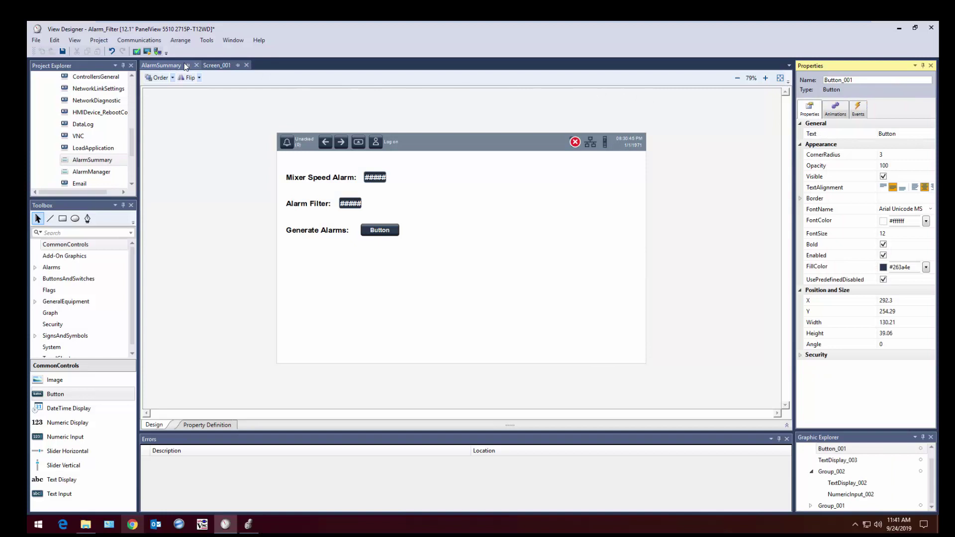
pyautogui.click(148, 52)
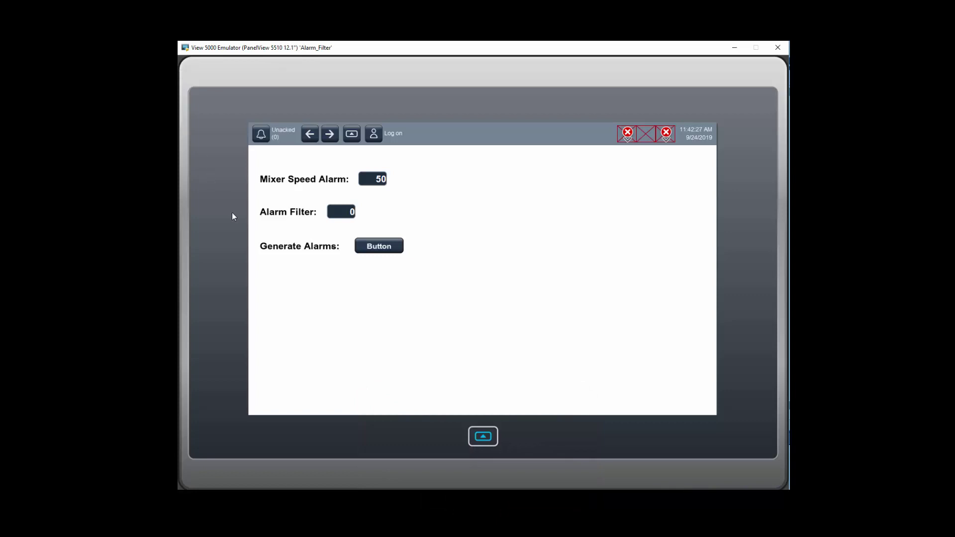
pyautogui.click(373, 249)
# Set the Mixer Speed Alarm value to 55 on the emulated home screen
pyautogui.click(375, 180)
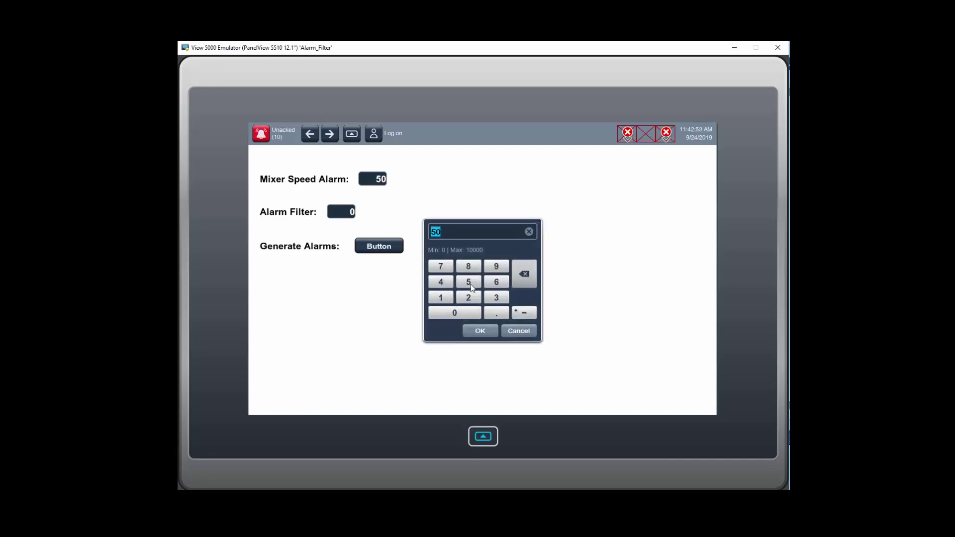
pyautogui.click(468, 282)
pyautogui.click(469, 282)
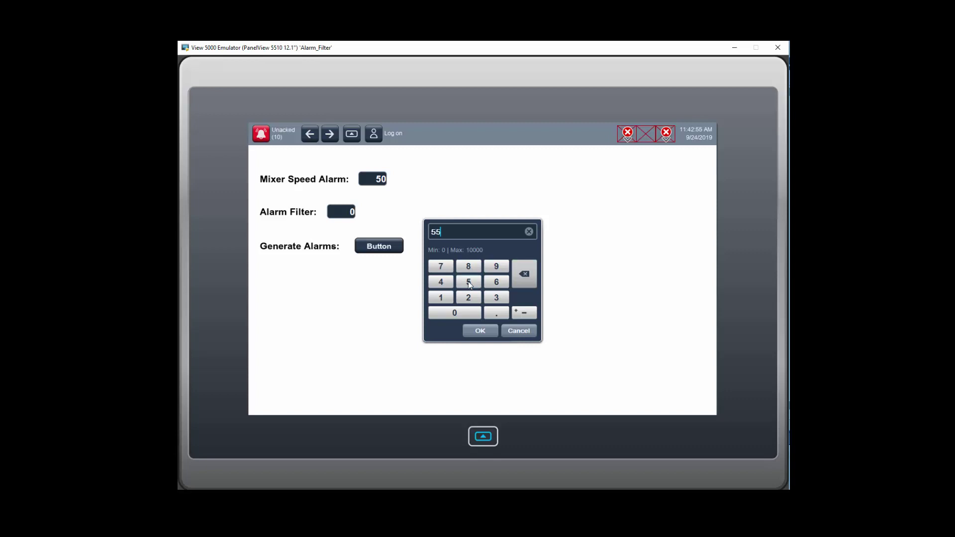
pyautogui.click(485, 333)
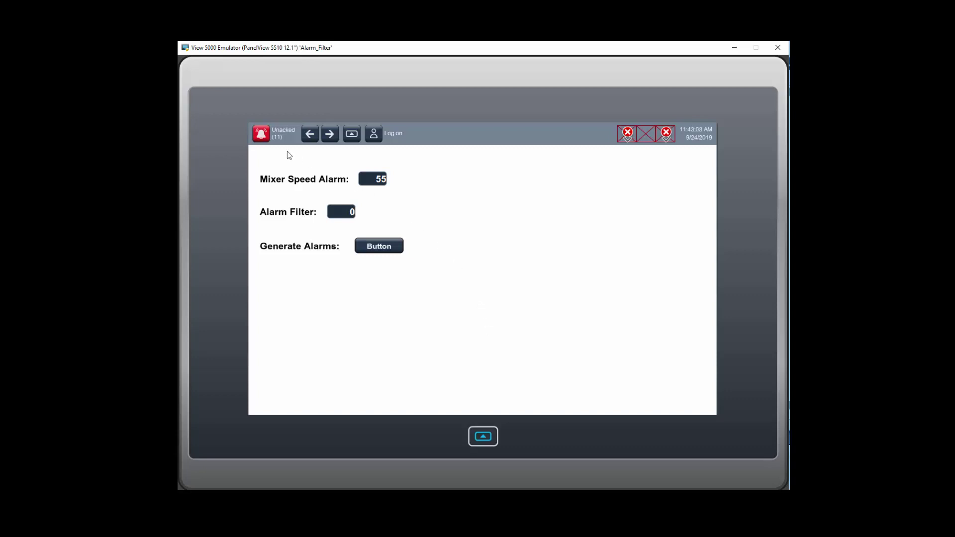
# Open the Alarm Summary and filter the alarms by Alarm Group: Mixer
pyautogui.click(262, 135)
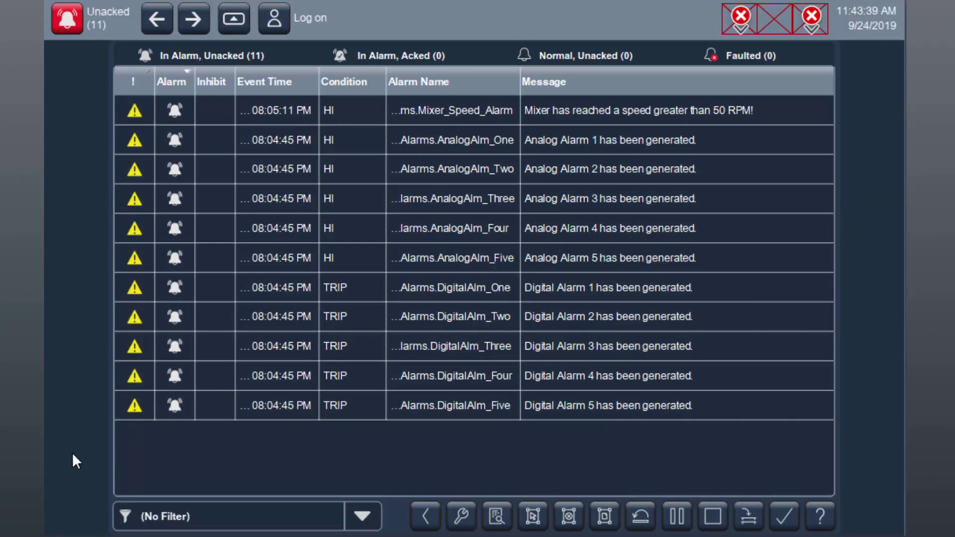
pyautogui.click(357, 515)
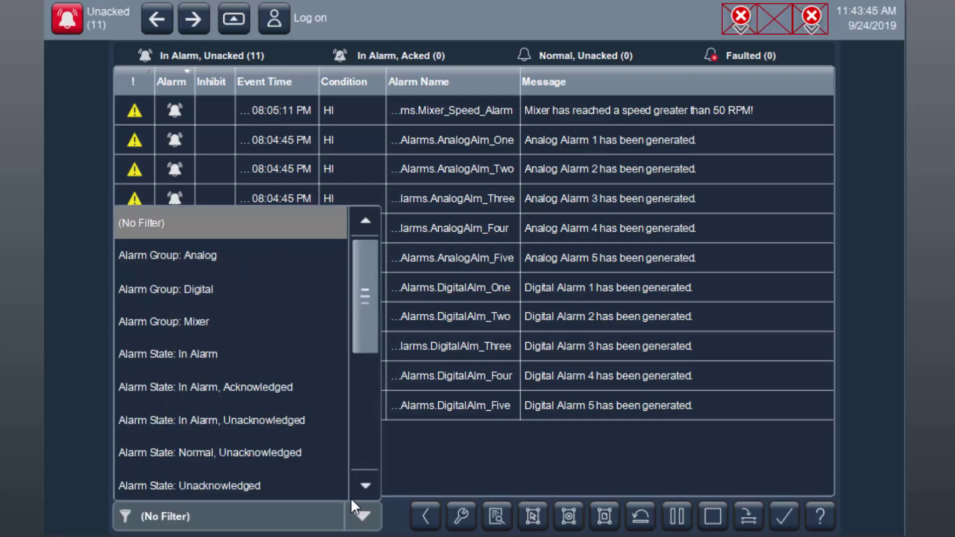
pyautogui.click(185, 323)
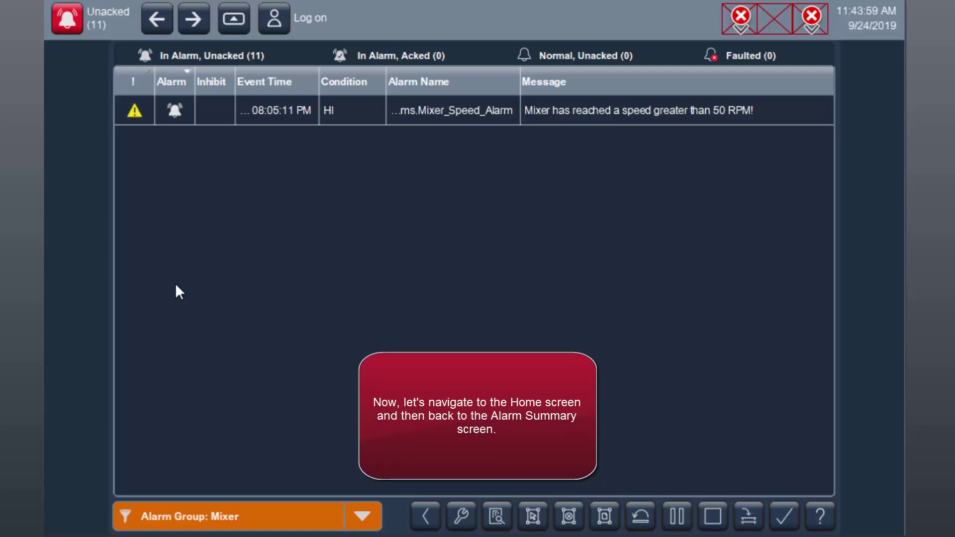
# Go to the Screen_001 home screen and return to the Alarm Summary to check which filter is applied
pyautogui.click(234, 19)
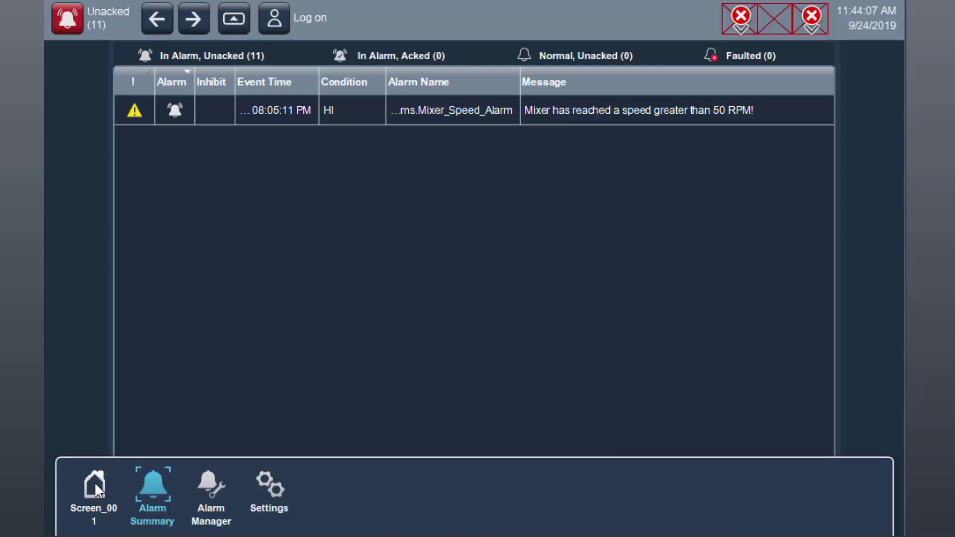
pyautogui.click(95, 481)
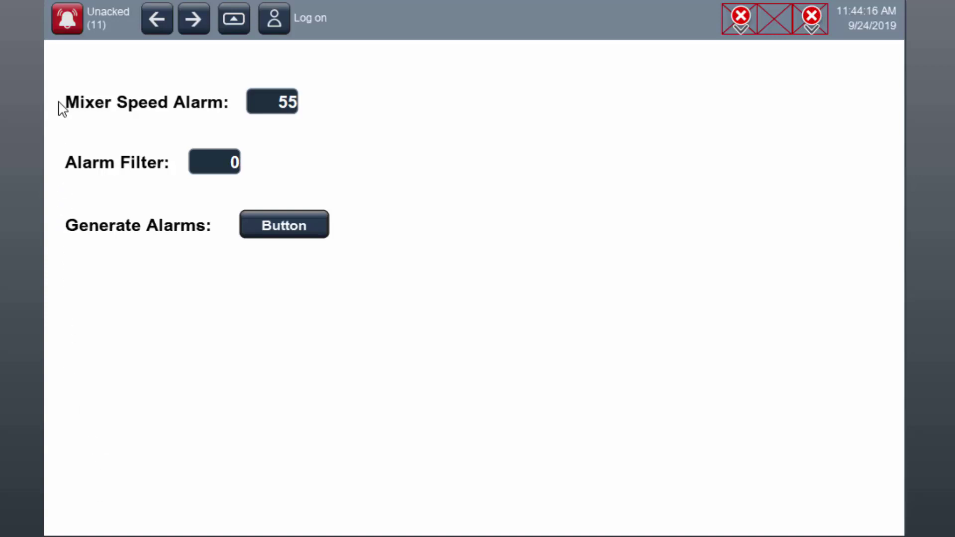
pyautogui.click(66, 18)
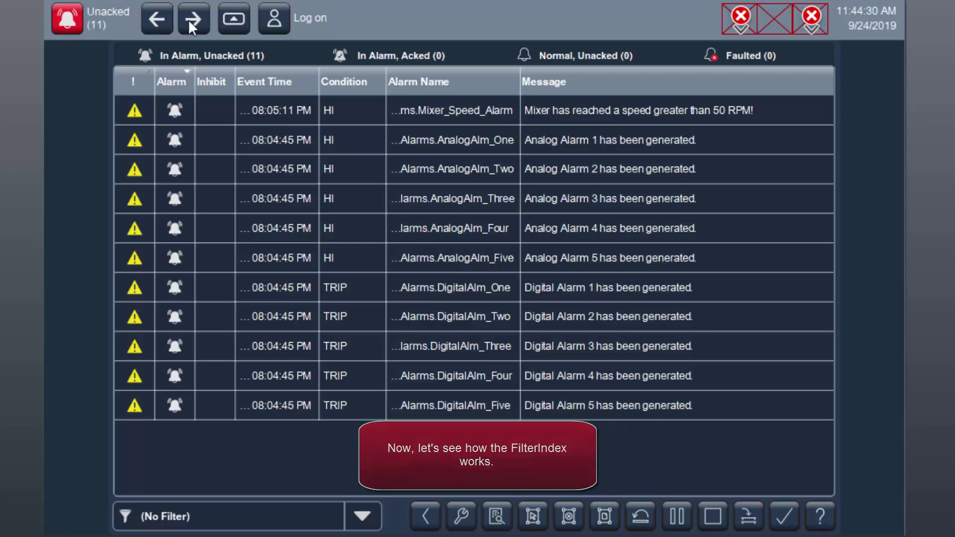
# Set the Alarm Filter value to 1 on the Screen_001 home screen and open the Alarm Summary
pyautogui.click(230, 22)
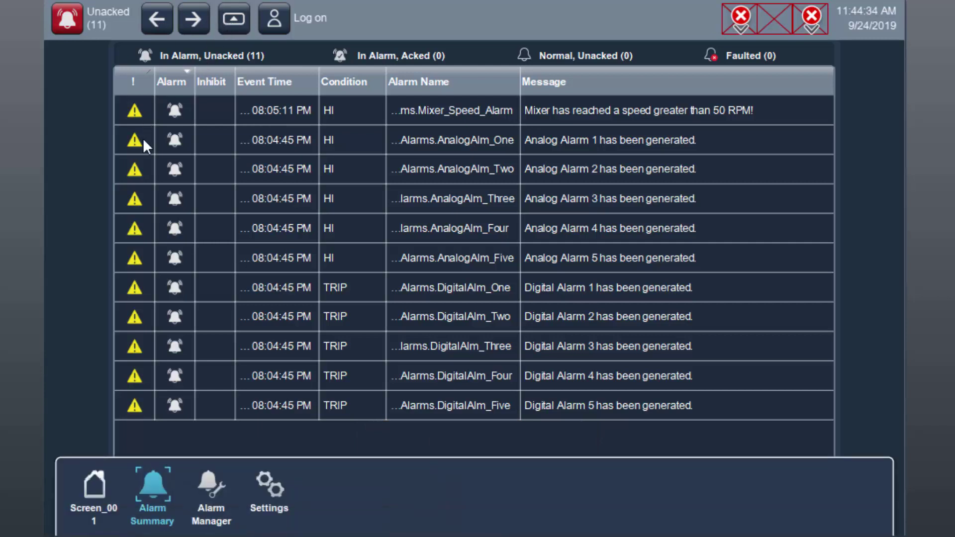
pyautogui.click(95, 482)
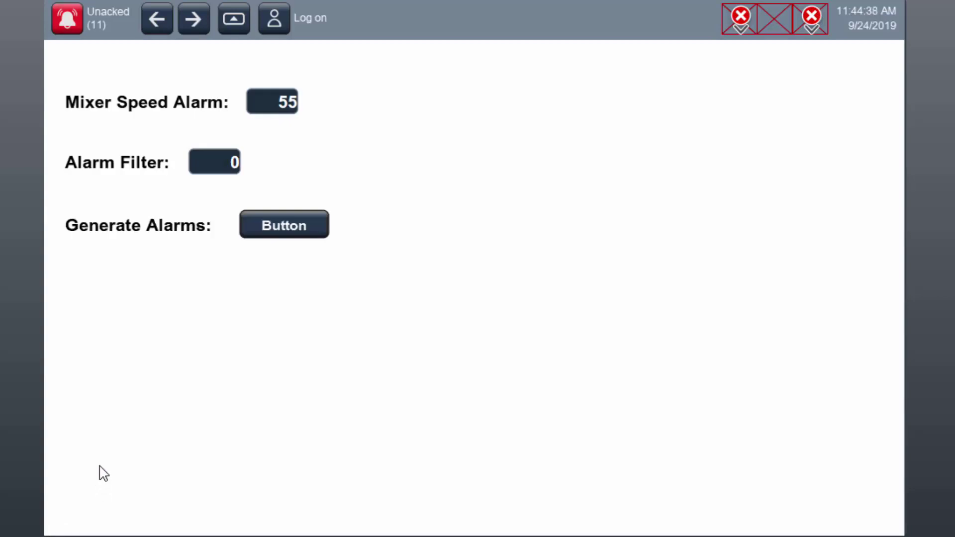
pyautogui.click(199, 160)
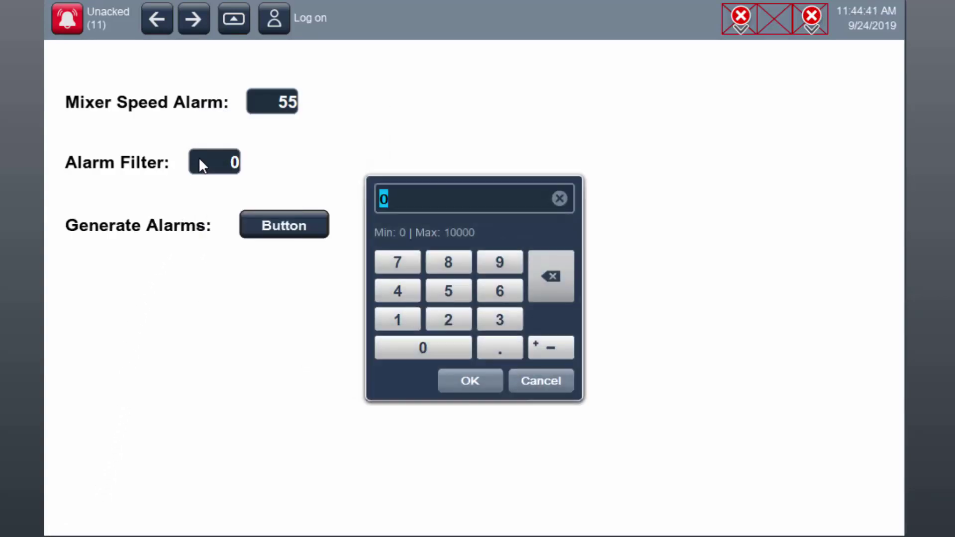
pyautogui.click(385, 315)
pyautogui.click(464, 380)
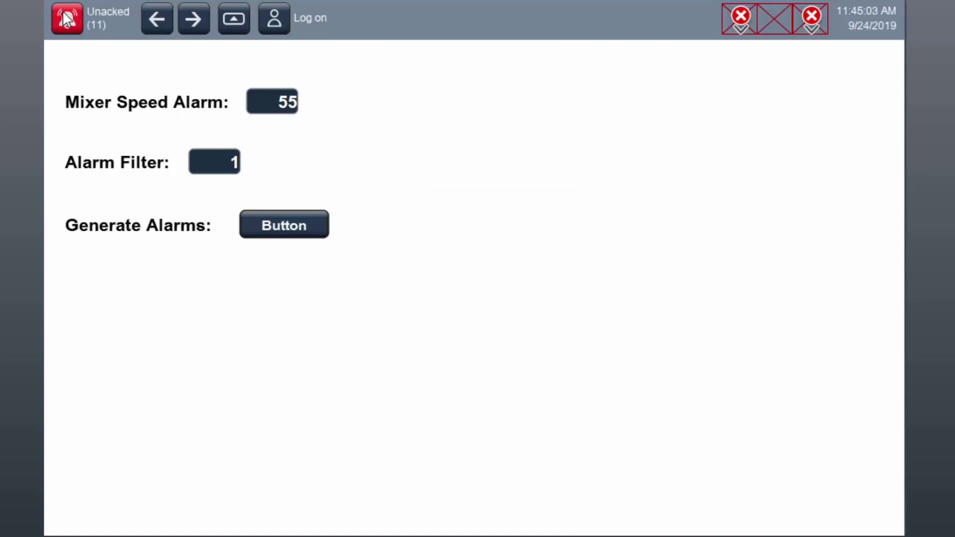
pyautogui.click(65, 18)
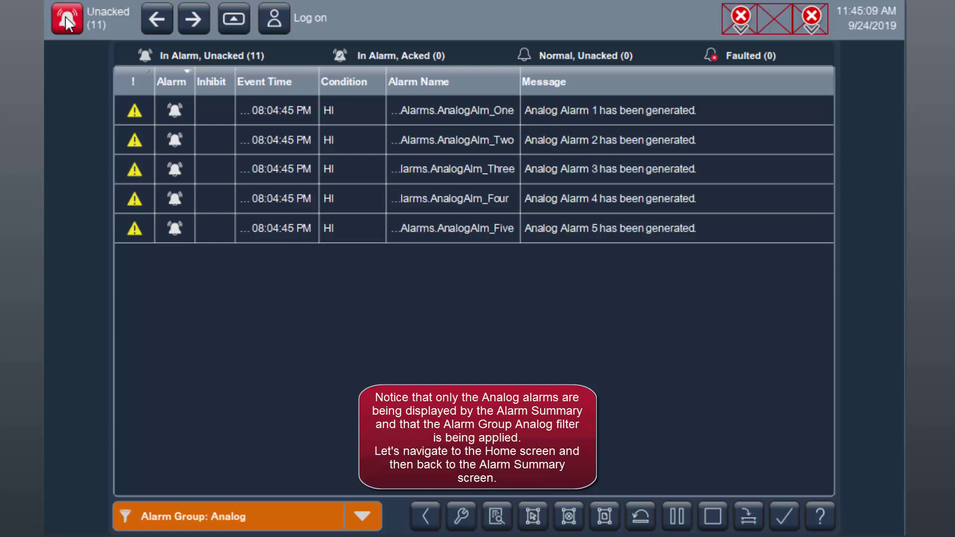
# Go to the Screen_001 home screen and reopen the Alarm Summary to check whether the Alarm Group: Analog filter persists
pyautogui.click(228, 16)
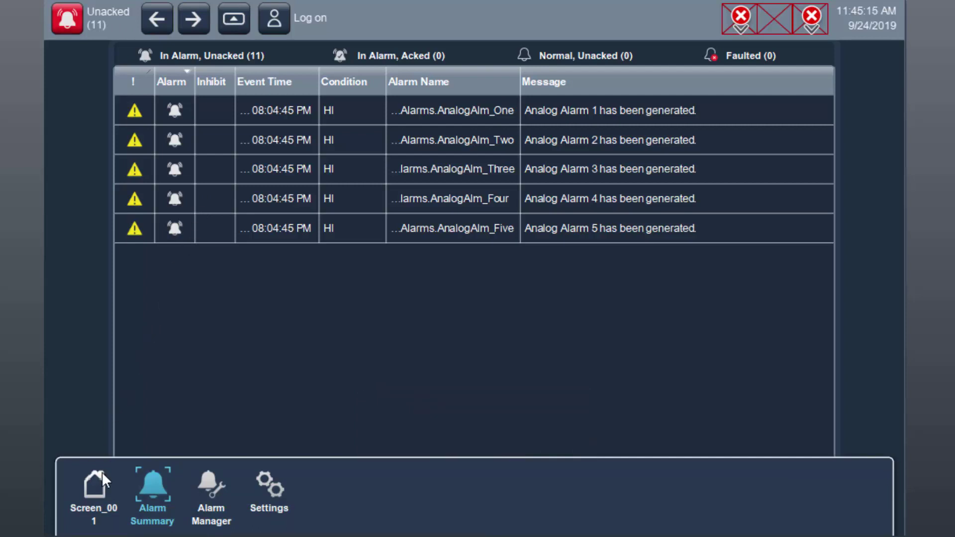
pyautogui.click(98, 485)
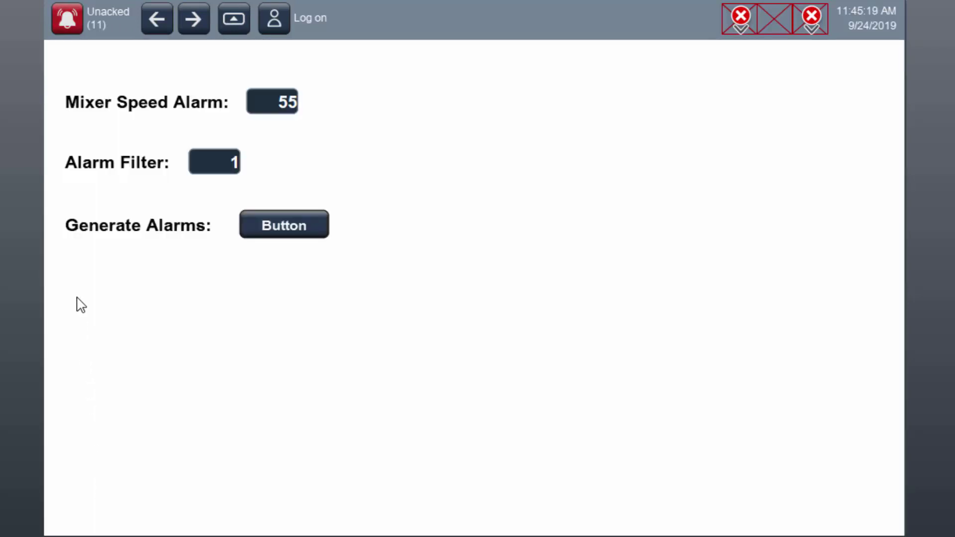
pyautogui.click(70, 20)
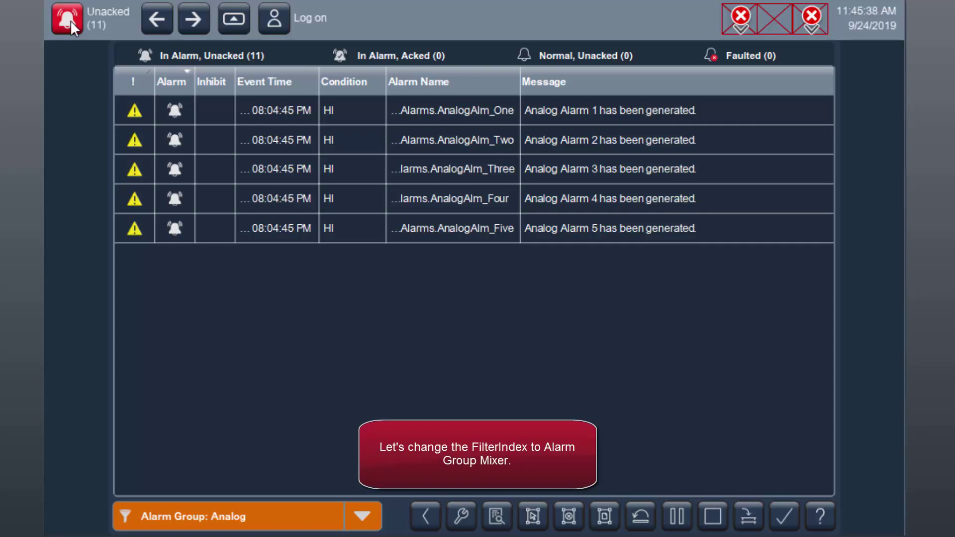
# Set the Alarm Filter value to 3 on the Screen_001 home screen and open the Alarm Summary
pyautogui.click(230, 18)
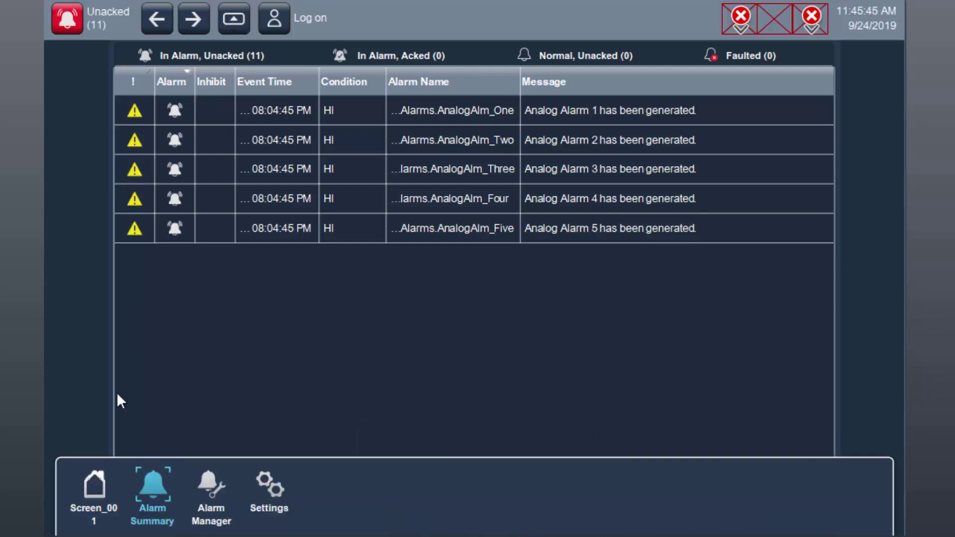
pyautogui.click(92, 485)
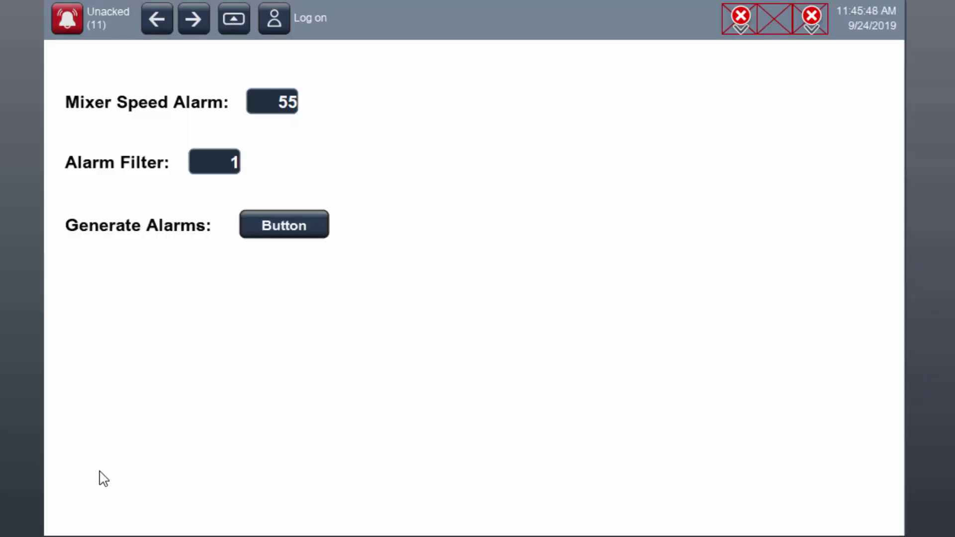
pyautogui.click(211, 162)
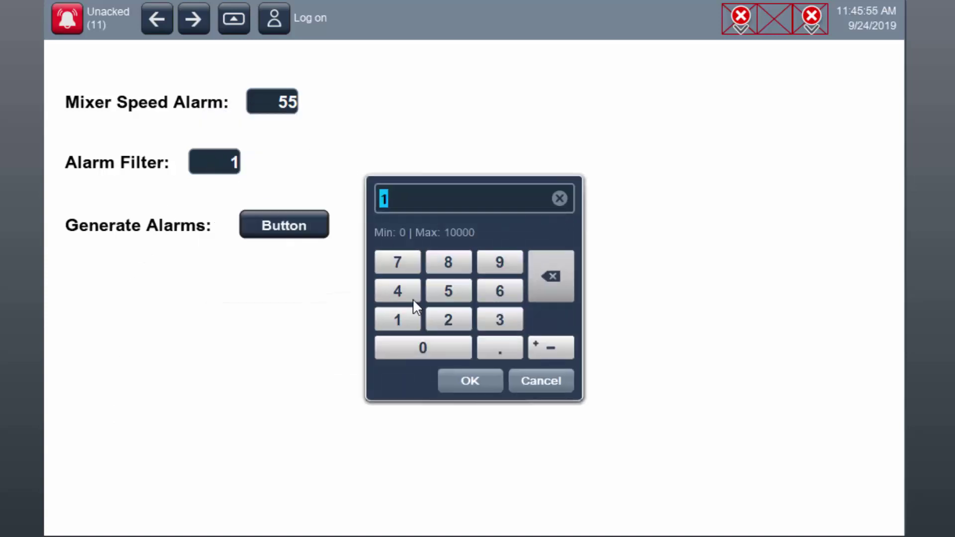
pyautogui.click(499, 319)
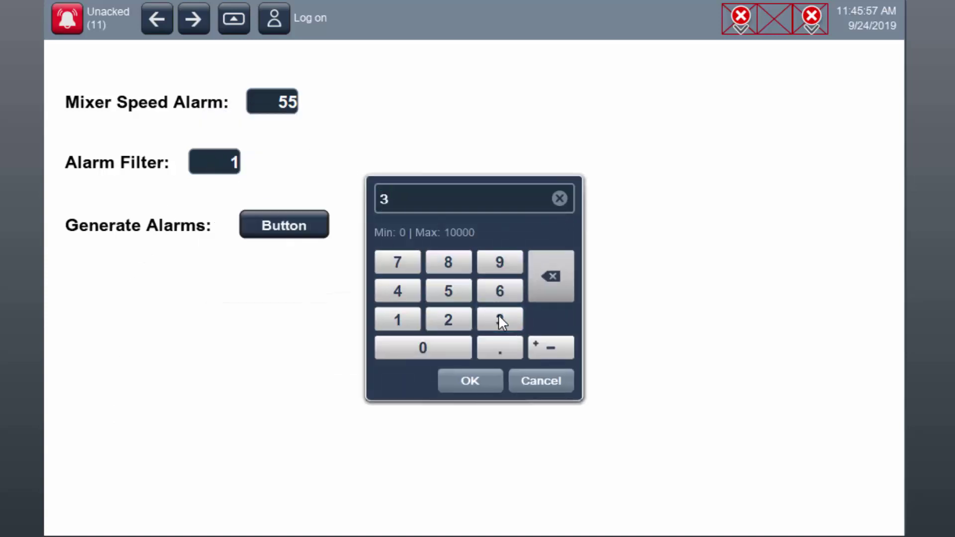
pyautogui.click(470, 381)
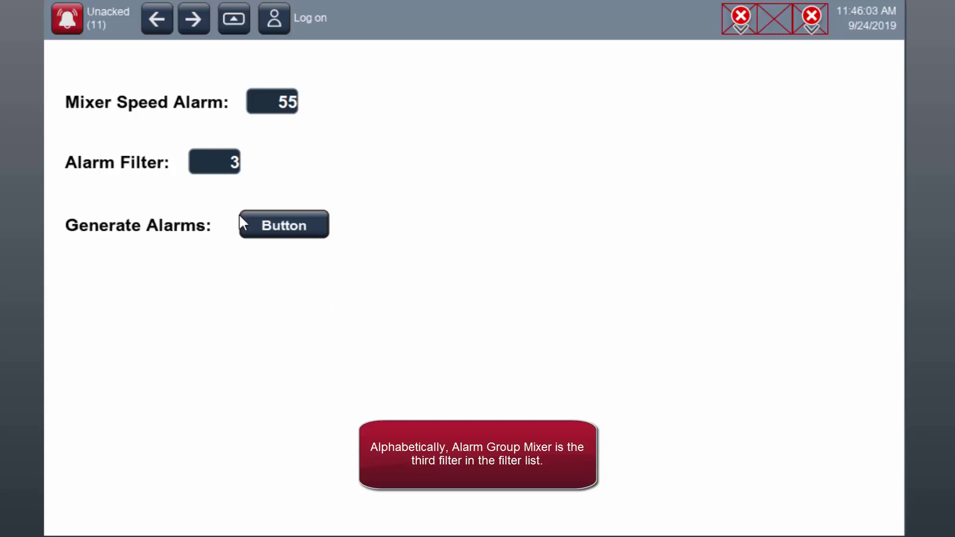
pyautogui.click(66, 20)
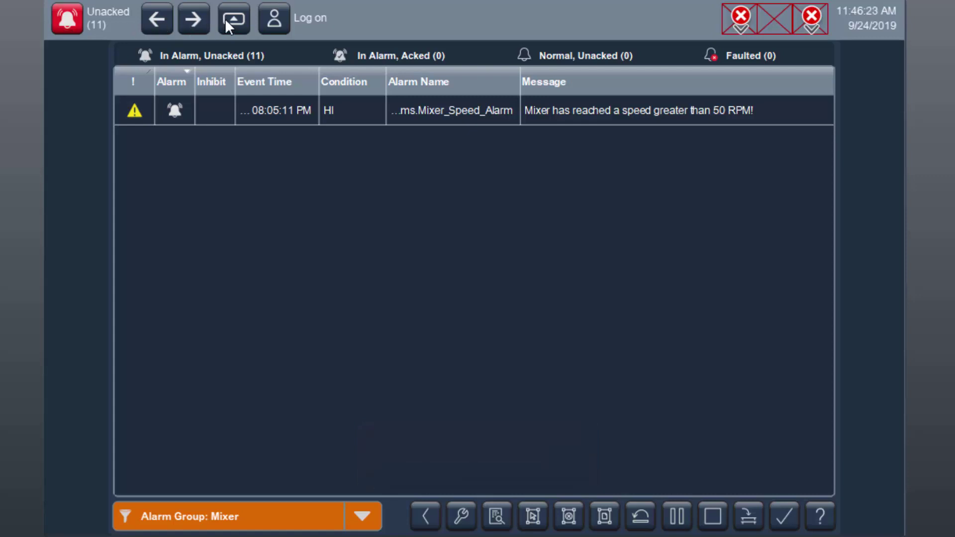
# Set the Alarm Filter value to 0 on the Screen_001 home screen and open the Alarm Summary
pyautogui.click(231, 15)
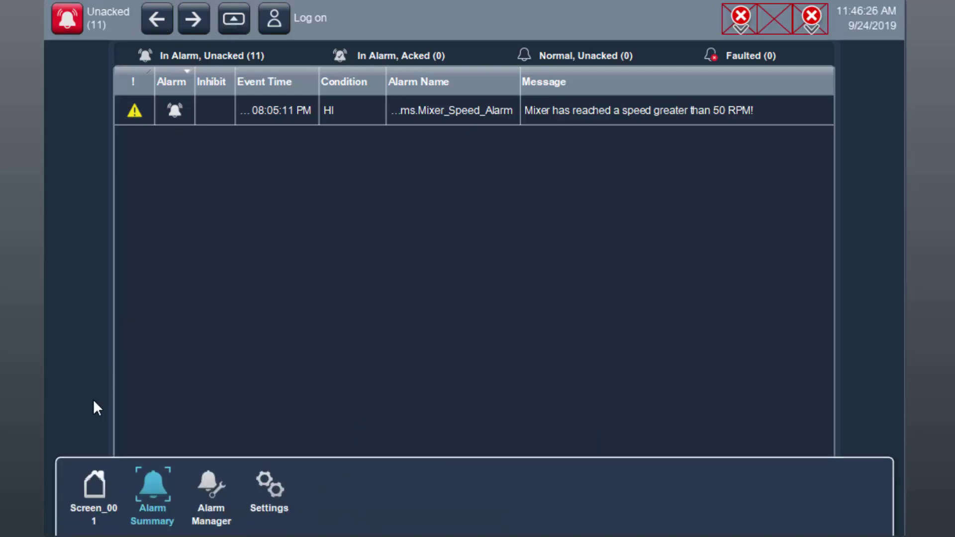
pyautogui.click(100, 482)
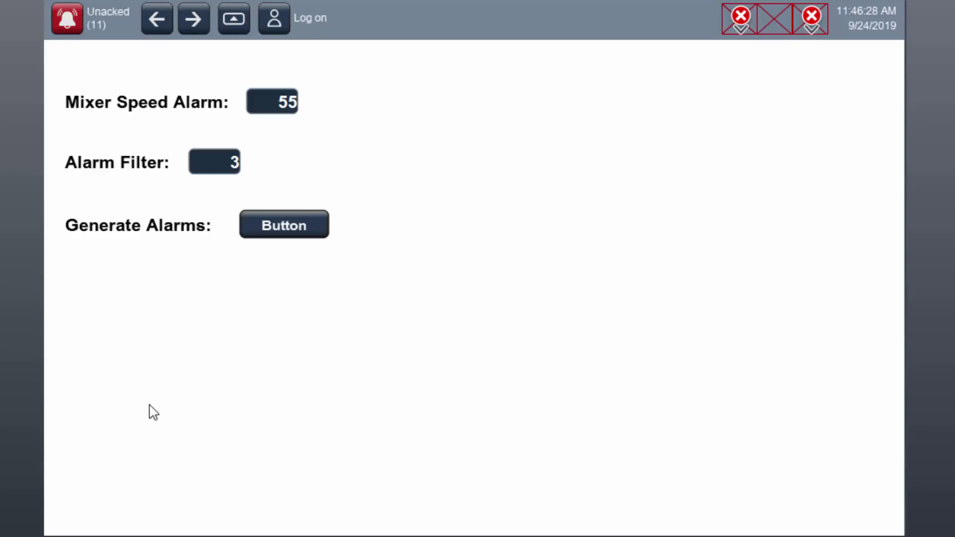
pyautogui.click(203, 168)
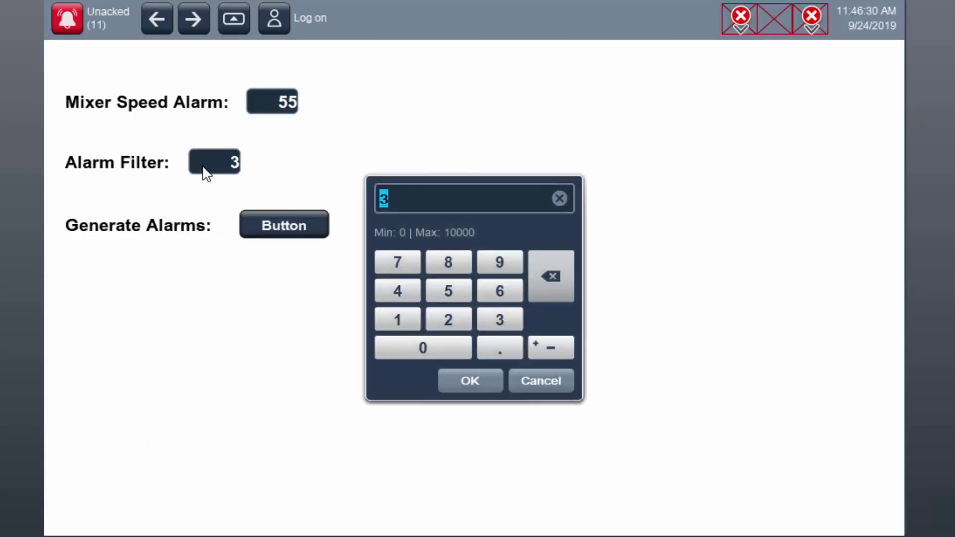
pyautogui.click(398, 344)
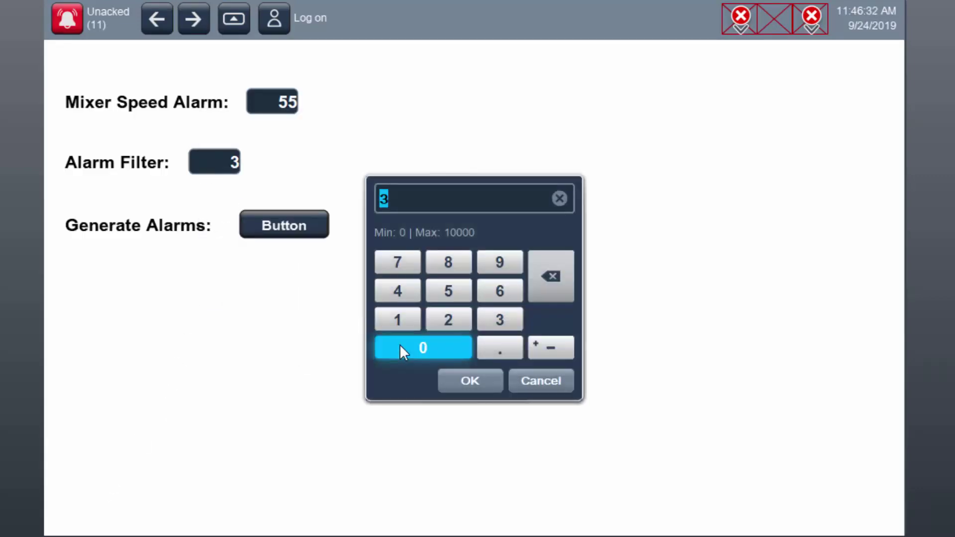
pyautogui.click(454, 382)
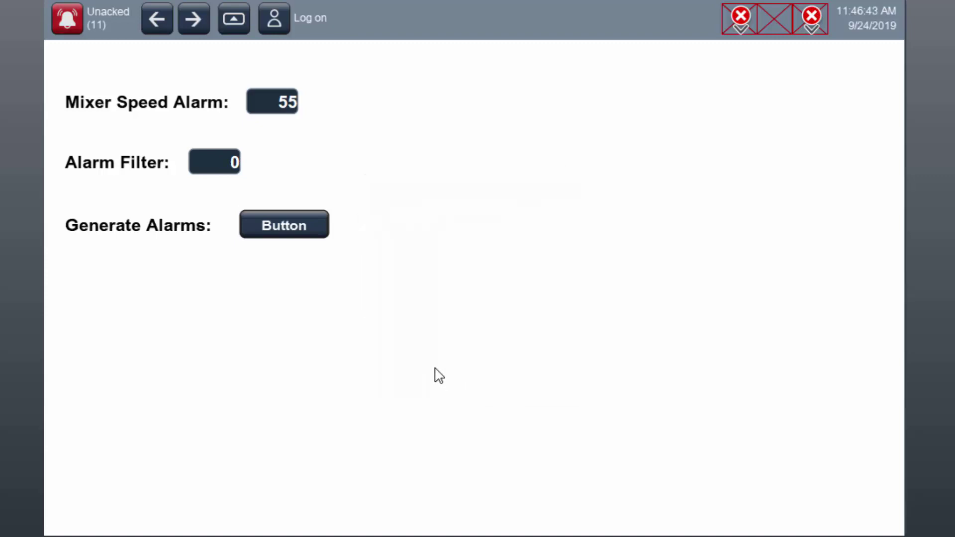
pyautogui.click(66, 20)
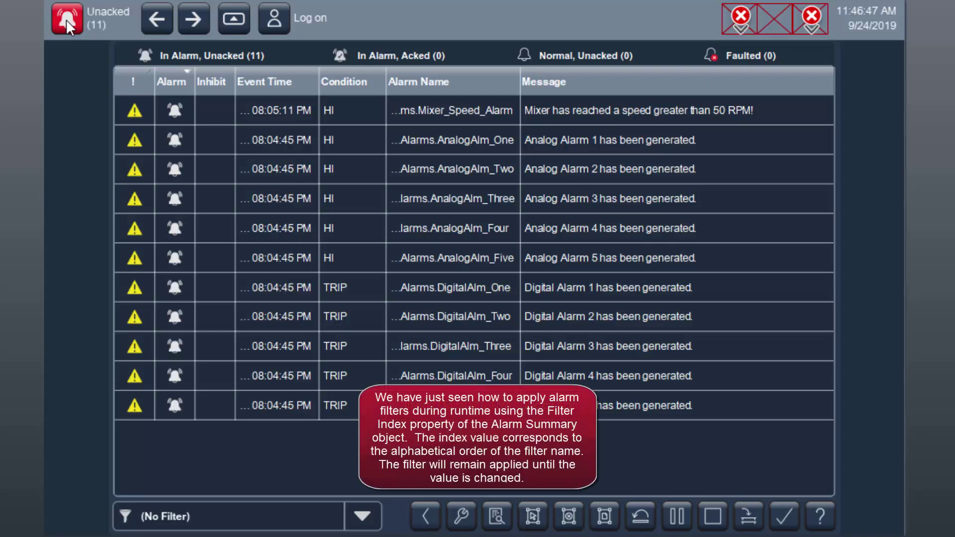